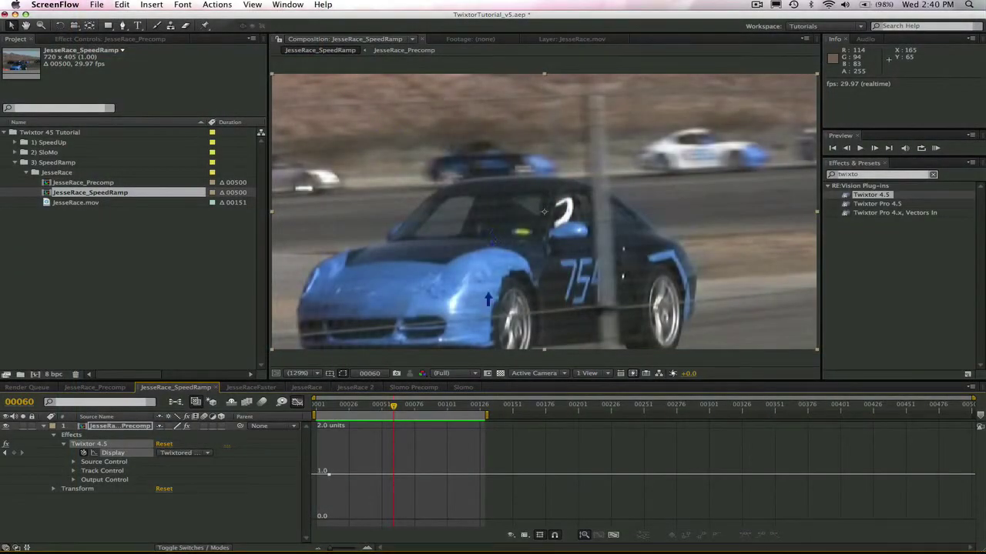
Step: Play the JesseRace_SpeedRamp preview, then select the JesseRace.mov footage in the Project panel
{"action": "left_click", "coordinate": [488, 297]}
{"action": "key", "text": "space"}
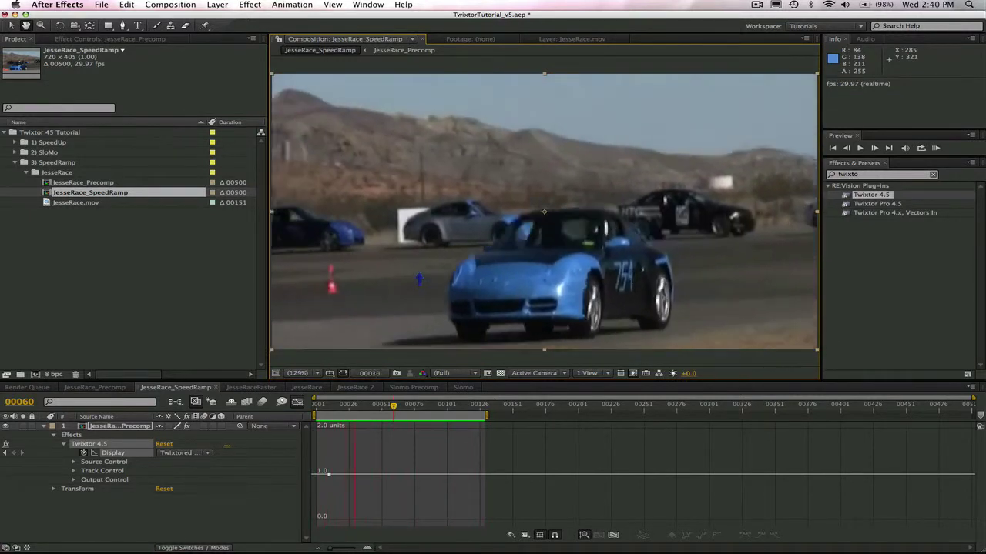
{"action": "left_click", "coordinate": [77, 203]}
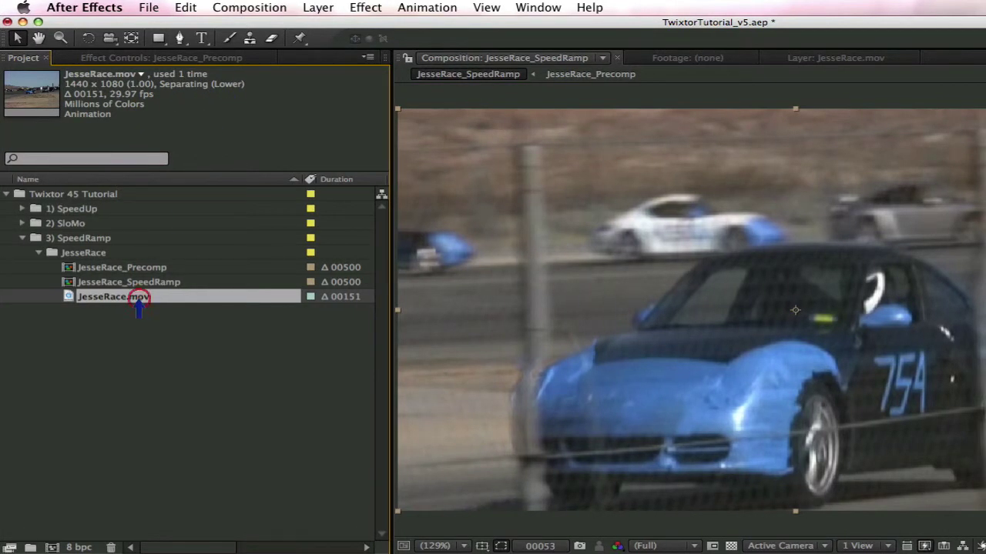
Step: Change JesseRace.mov's Interpret Footage field separation from Lower to Upper Field First
{"action": "right_click", "coordinate": [137, 298]}
{"action": "mouse_move", "coordinate": [229, 352]}
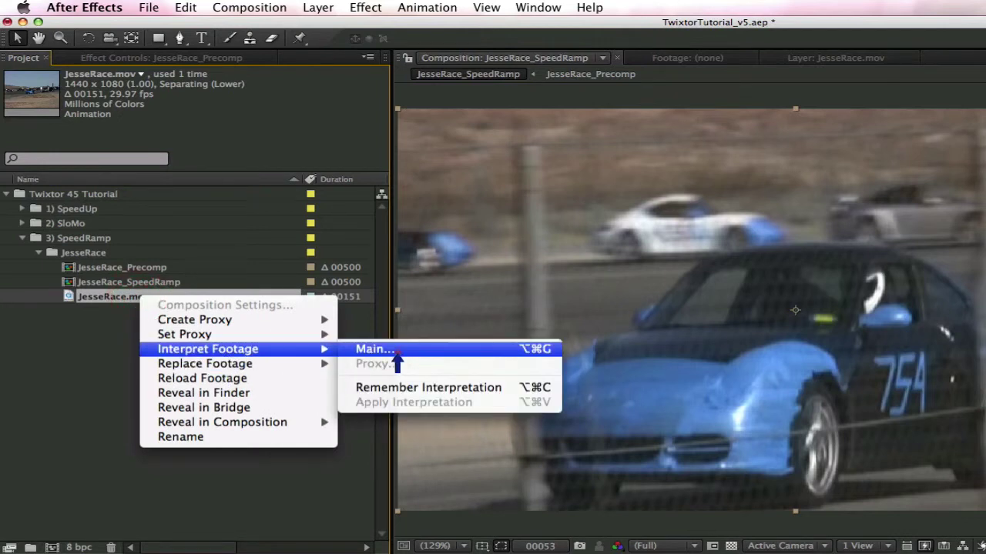
{"action": "left_click", "coordinate": [398, 350]}
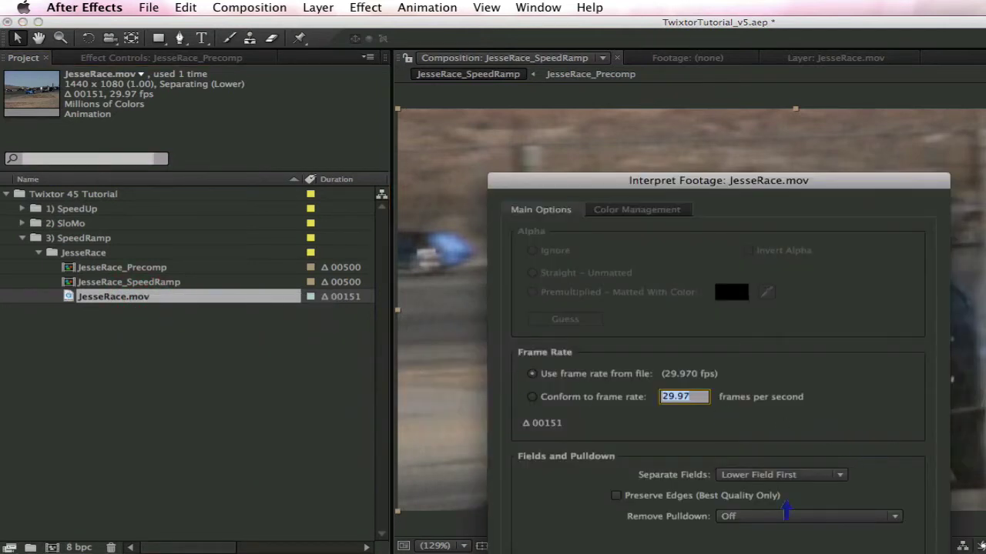
{"action": "left_click", "coordinate": [783, 475]}
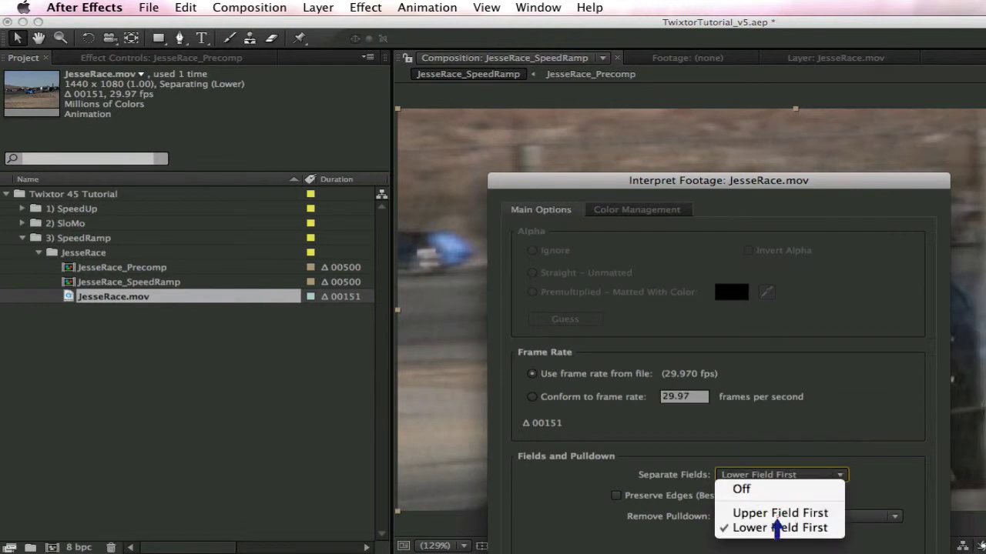
{"action": "left_click", "coordinate": [778, 514]}
{"action": "key", "text": "Return"}
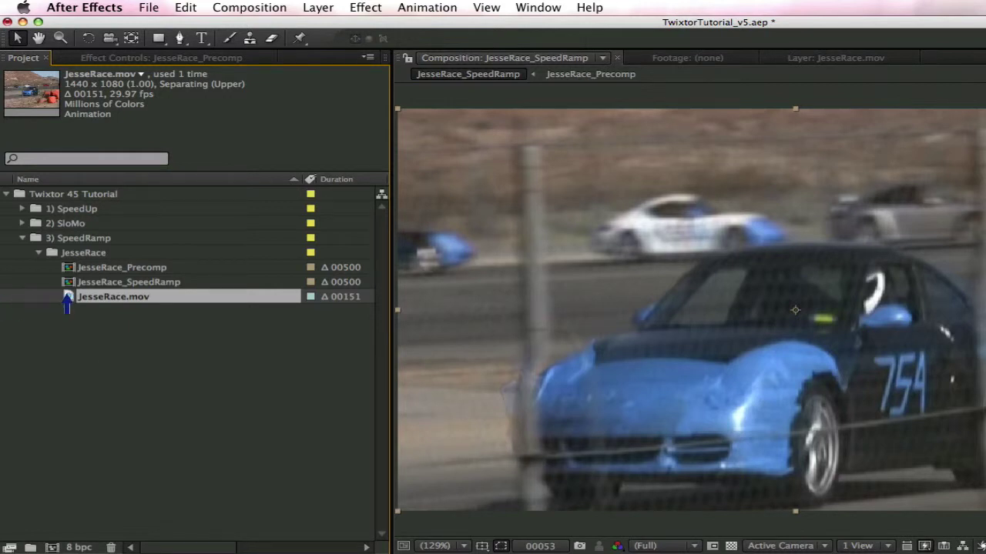
Step: Make the JesseRace 3 composition from JesseRace.mov and add RE:Vision Twixtor 4.5 to its layer
{"action": "left_click_drag", "start_coordinate": [68, 296], "coordinate": [52, 546]}
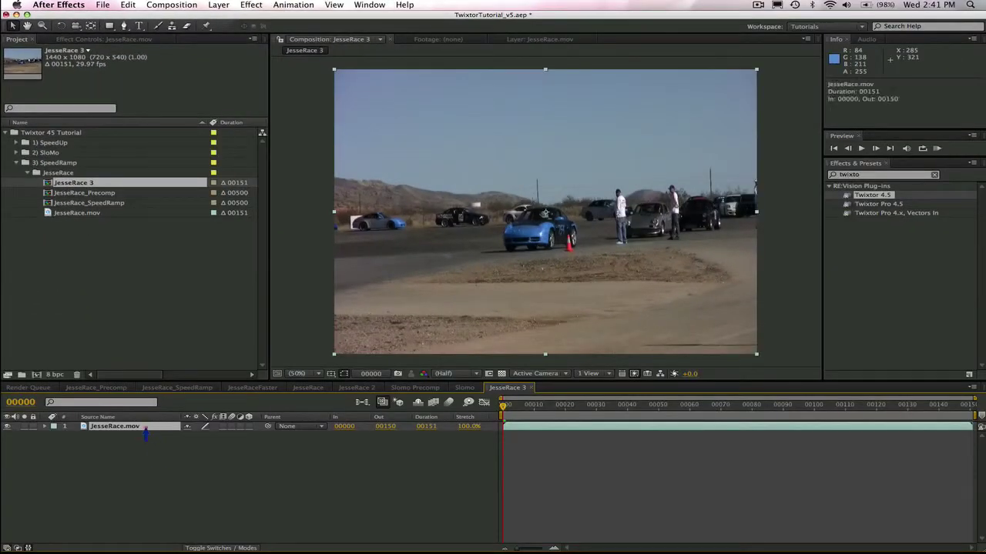
{"action": "right_click", "coordinate": [145, 432]}
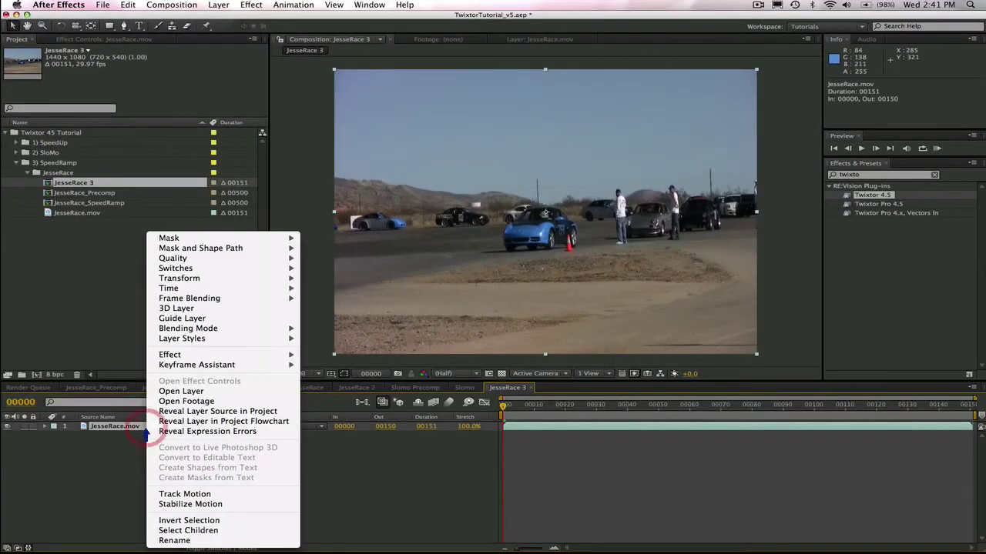
{"action": "mouse_move", "coordinate": [162, 355]}
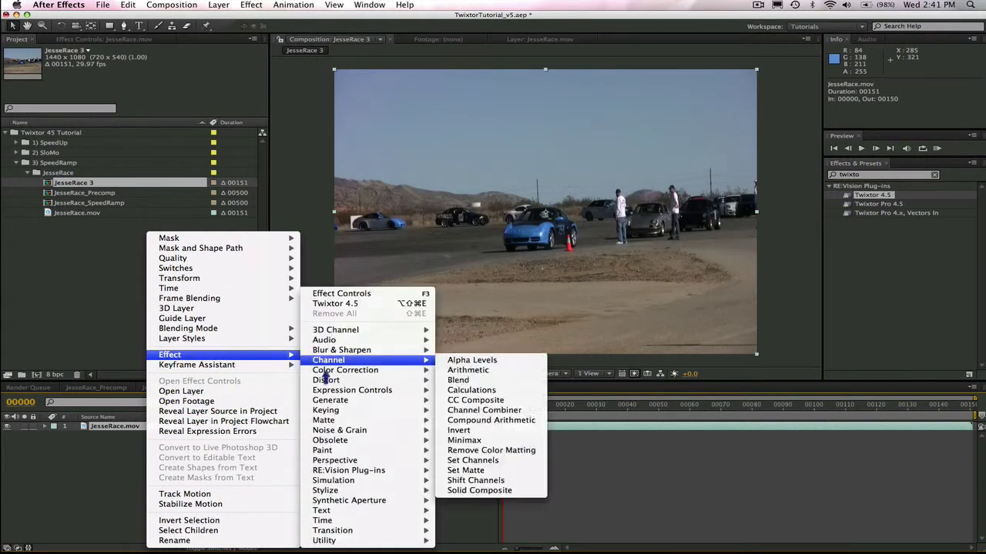
{"action": "mouse_move", "coordinate": [361, 465]}
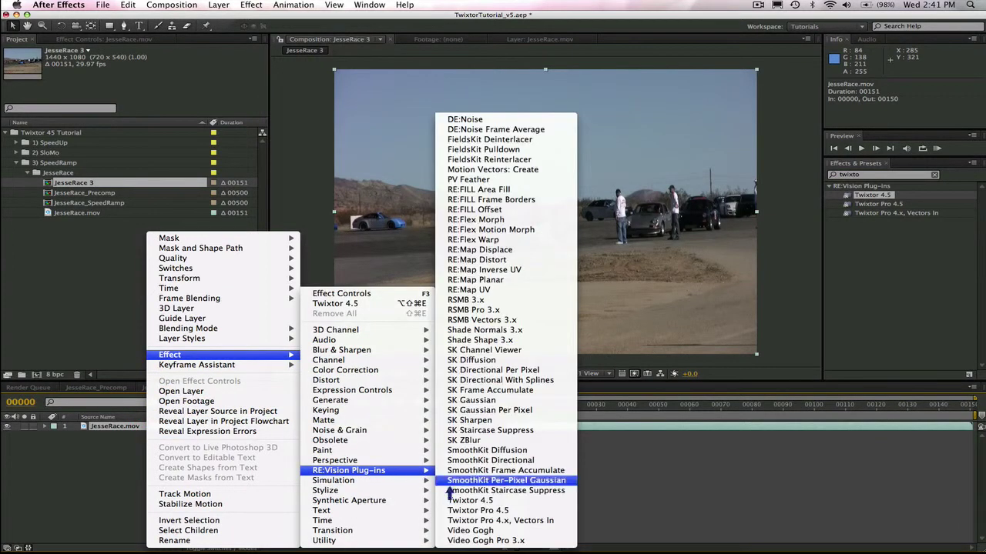
{"action": "left_click", "coordinate": [451, 500]}
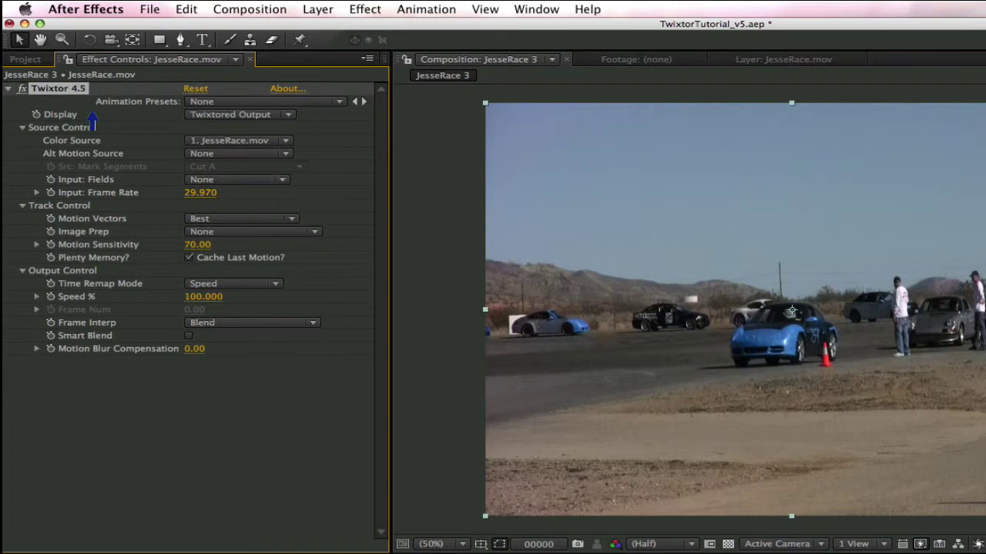
Step: Keep Twixtor's Twixtored Output display, set Input Fields to Upper Field First and Time Remap Mode to Frame Number
{"action": "left_click", "coordinate": [206, 116]}
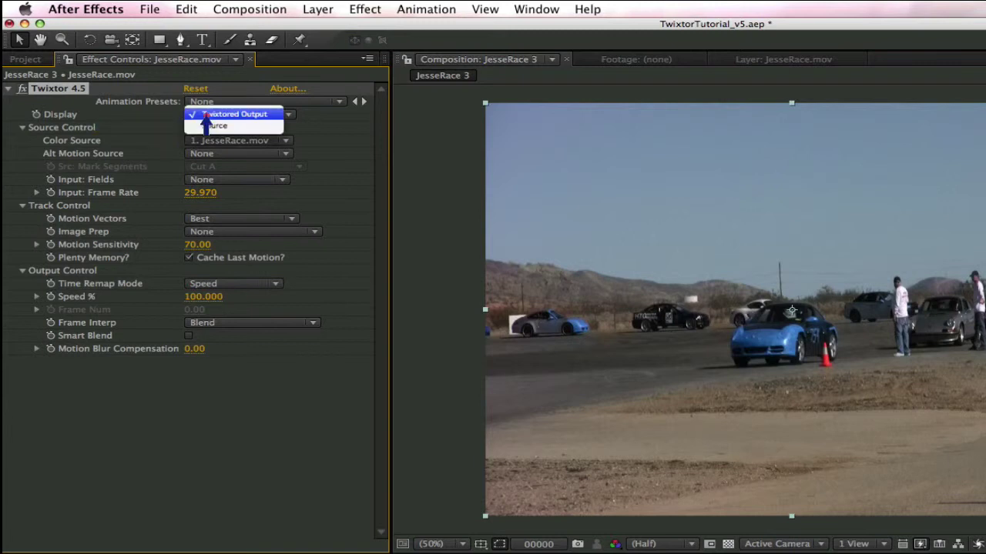
{"action": "left_click", "coordinate": [206, 116]}
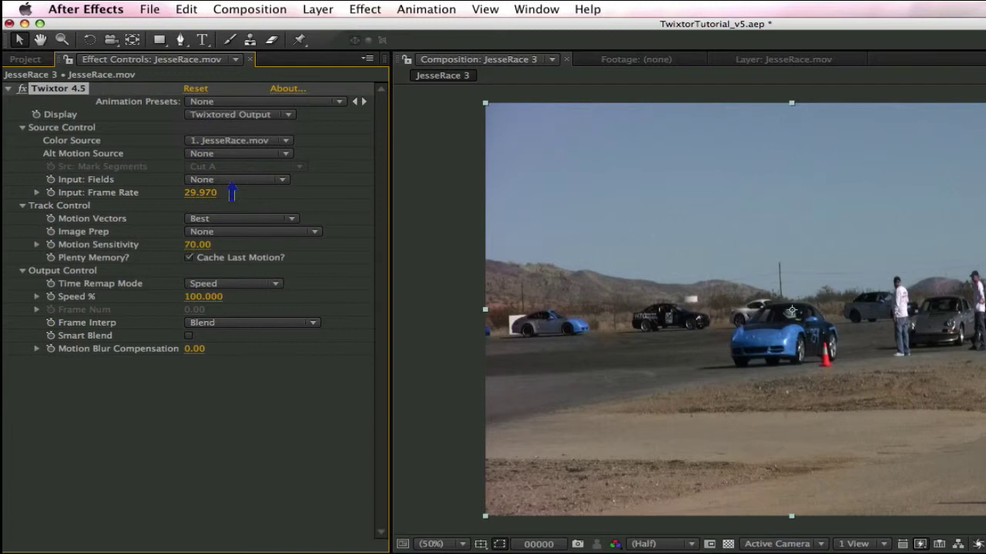
{"action": "left_click", "coordinate": [232, 180]}
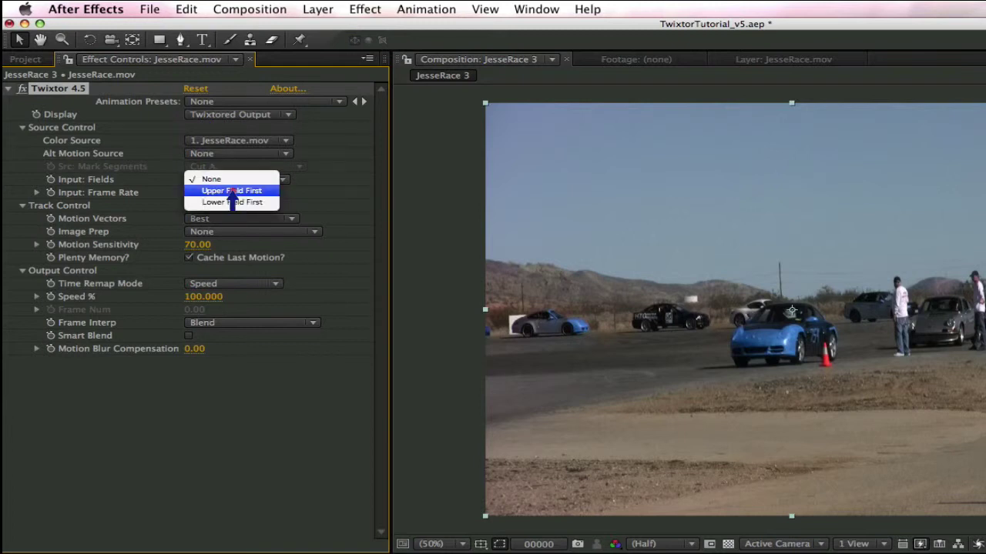
{"action": "left_click", "coordinate": [232, 192]}
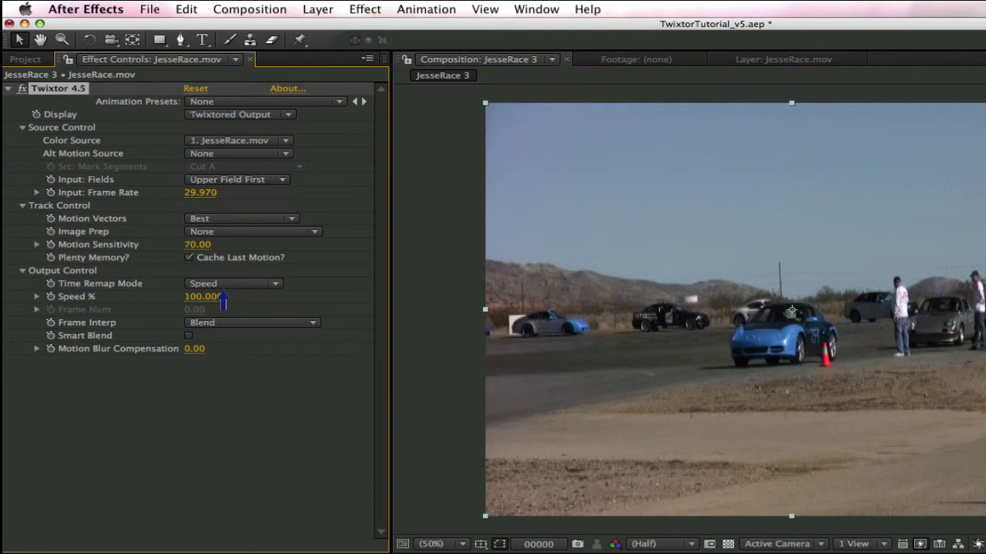
{"action": "left_click", "coordinate": [225, 285]}
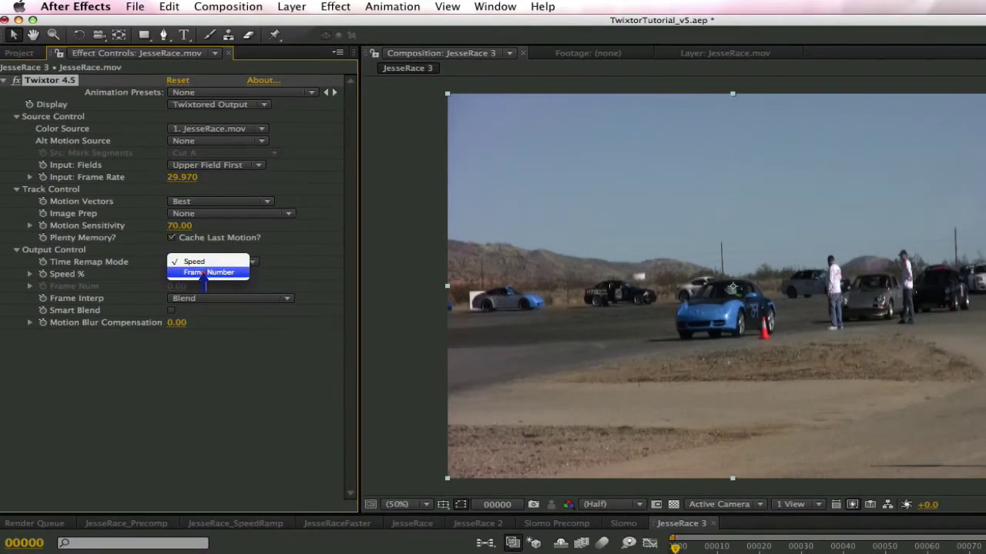
{"action": "left_click", "coordinate": [204, 273]}
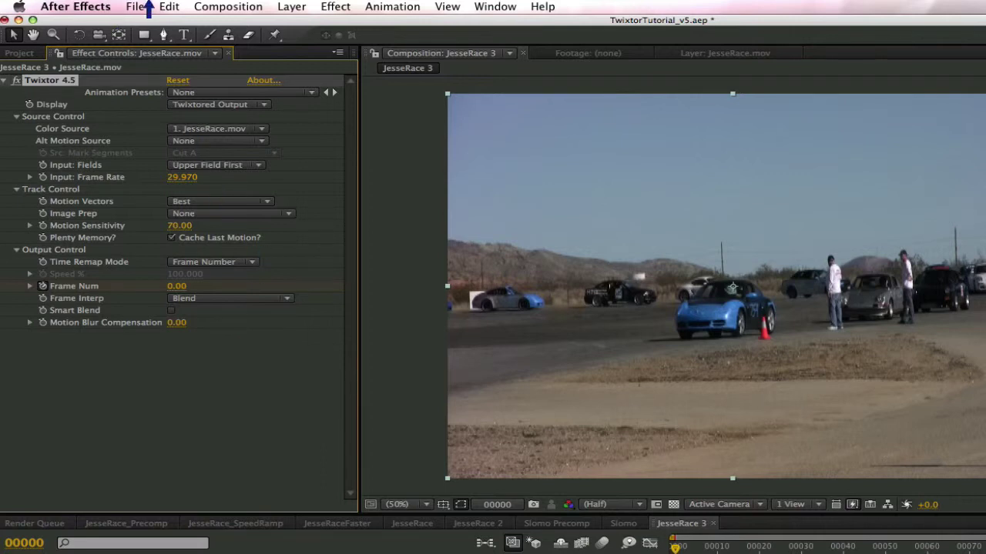
Step: Set Project Settings to display time in Frames, numbering from 0
{"action": "left_click", "coordinate": [130, 7]}
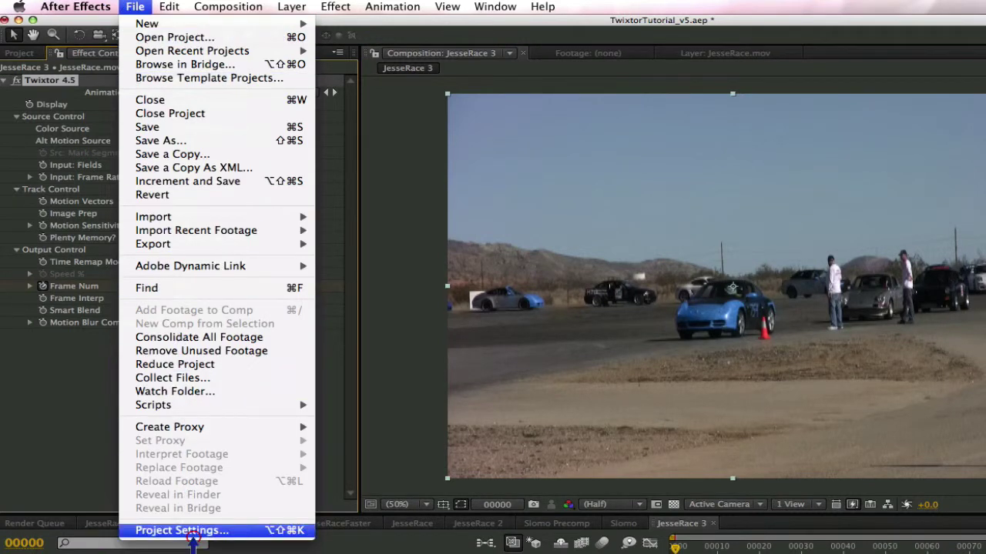
{"action": "left_click", "coordinate": [193, 536]}
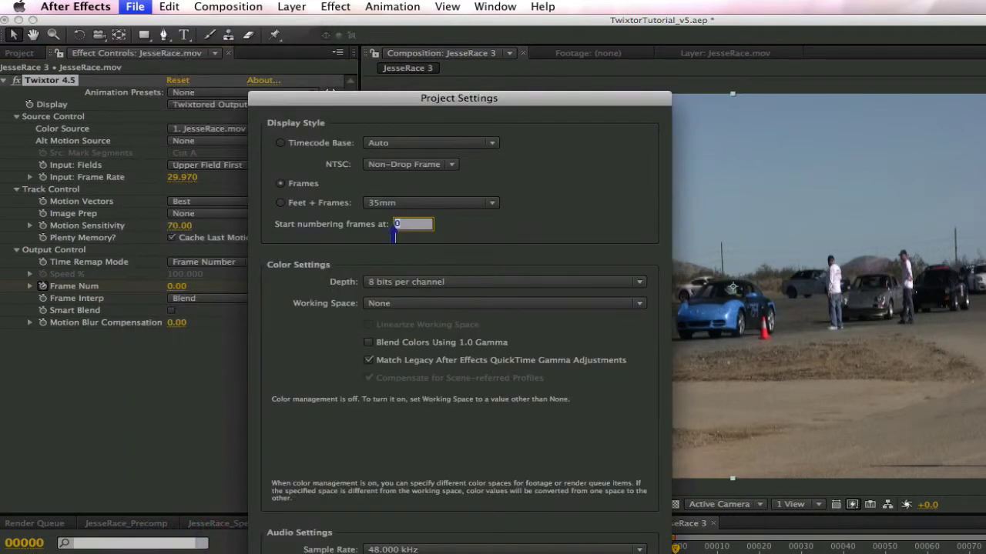
{"action": "left_click", "coordinate": [400, 225]}
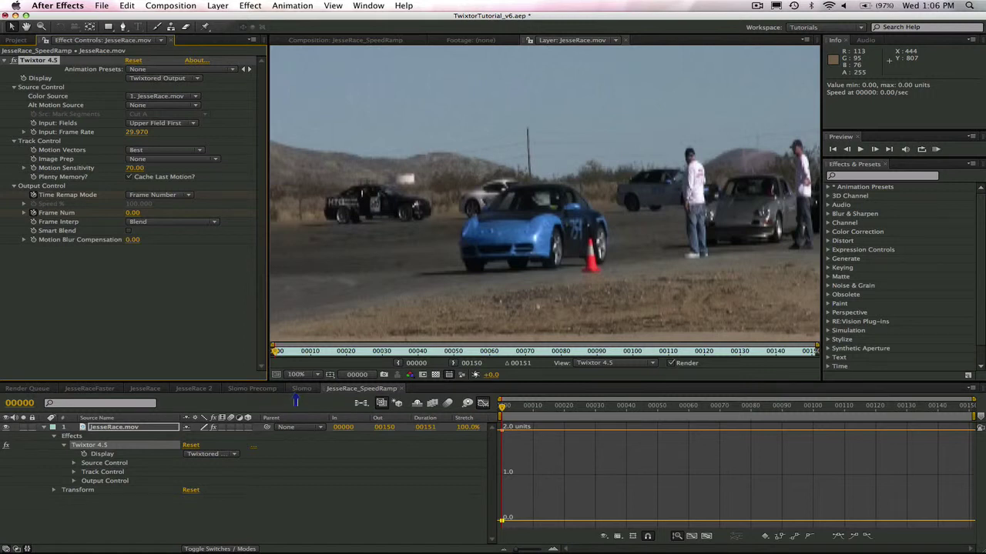
Step: Key Twixtor's Frame Num at 0 on frame 0
{"action": "left_click", "coordinate": [360, 379]}
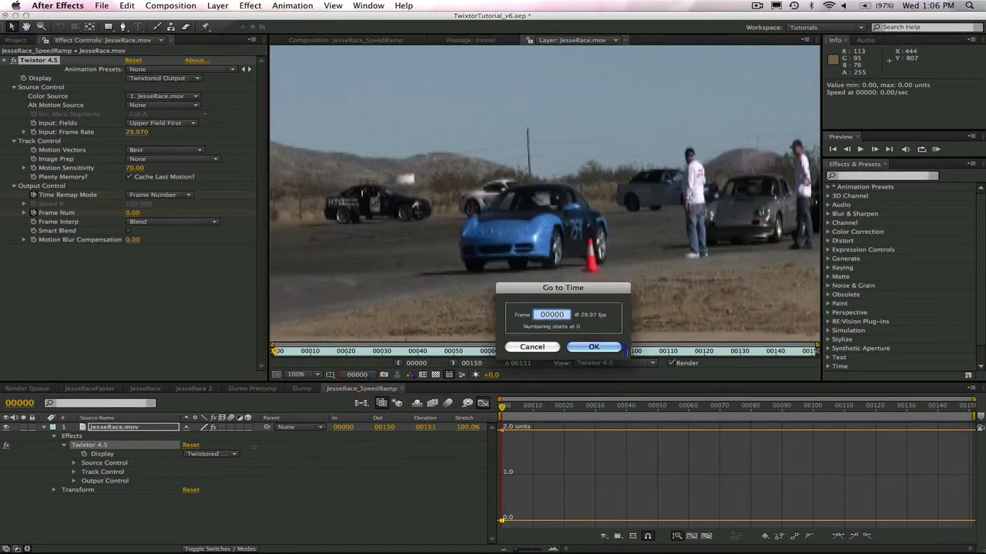
{"action": "left_click", "coordinate": [594, 345]}
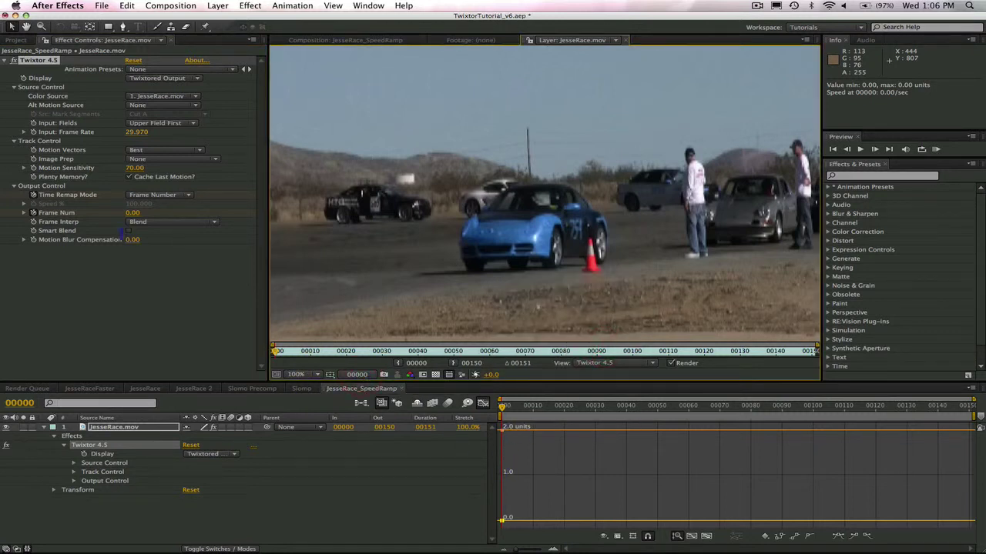
{"action": "left_click", "coordinate": [133, 213]}
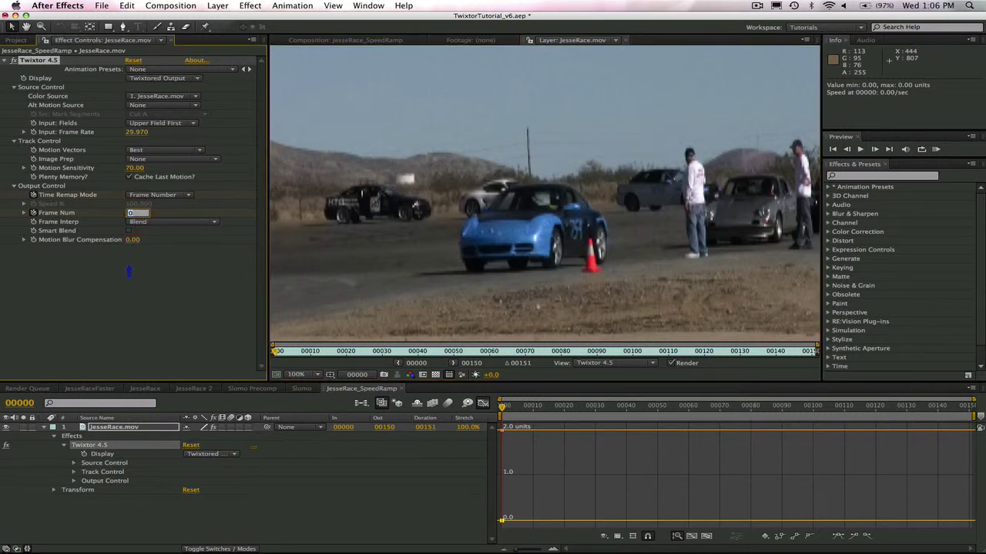
{"action": "key", "text": "Return"}
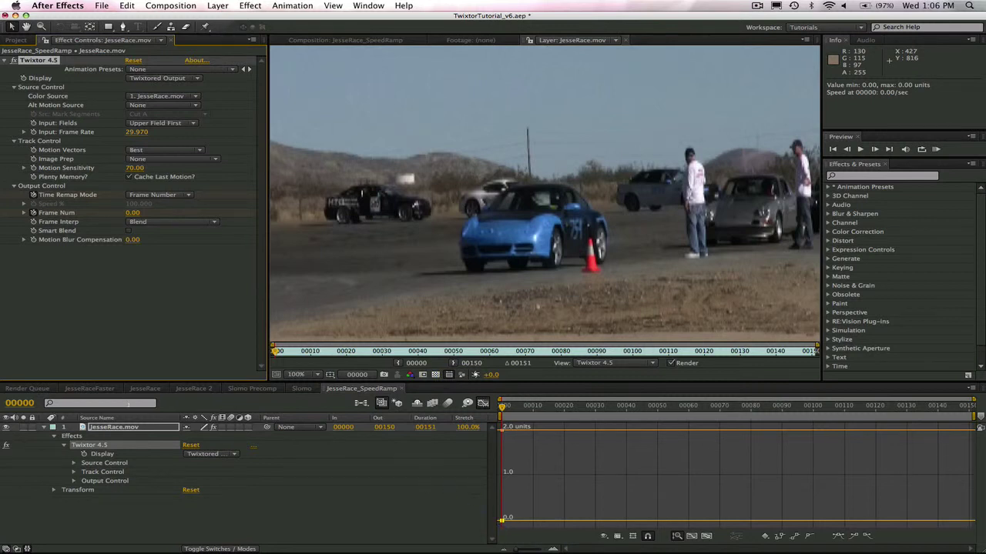
Step: Key Frame Num at 25 on frame 50 and preview the playback
{"action": "left_click", "coordinate": [357, 375]}
{"action": "type", "text": "50"}
{"action": "key", "text": "Return"}
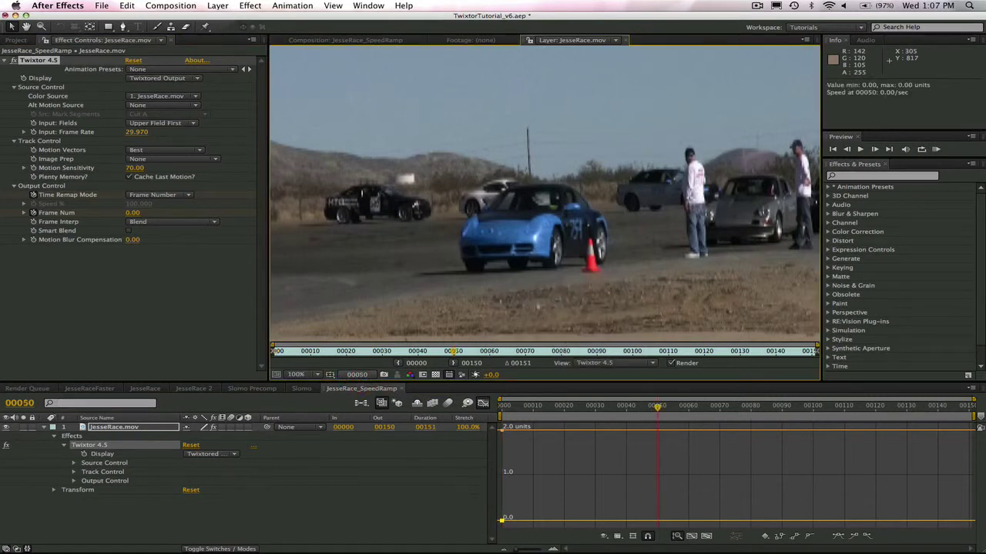
{"action": "left_click", "coordinate": [134, 213]}
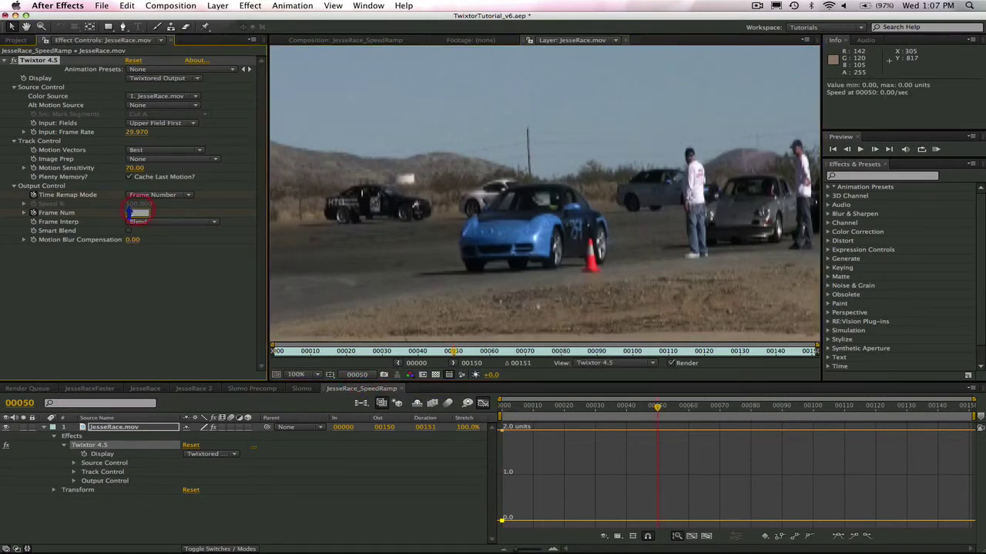
{"action": "type", "text": "5"}
{"action": "key", "text": "Return"}
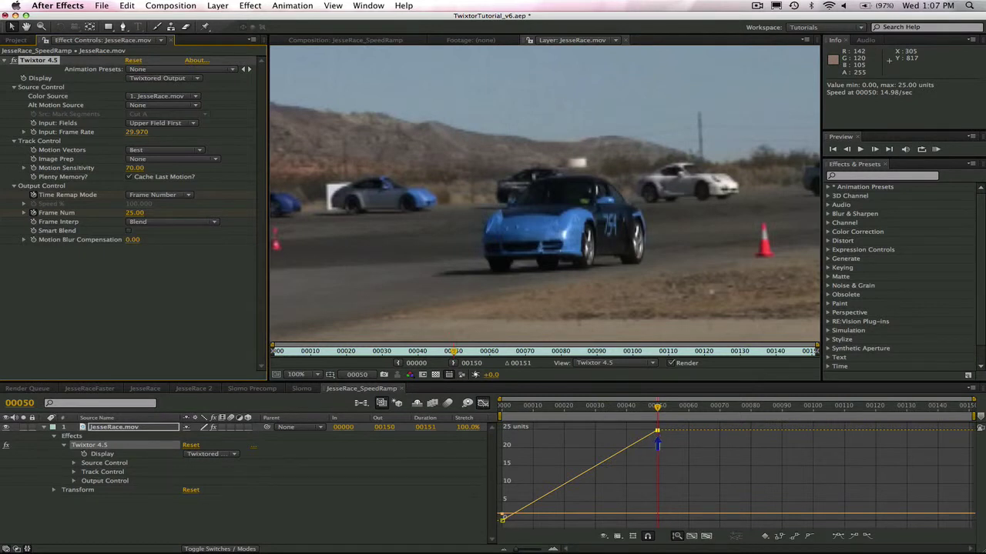
{"action": "mouse_move", "coordinate": [636, 449]}
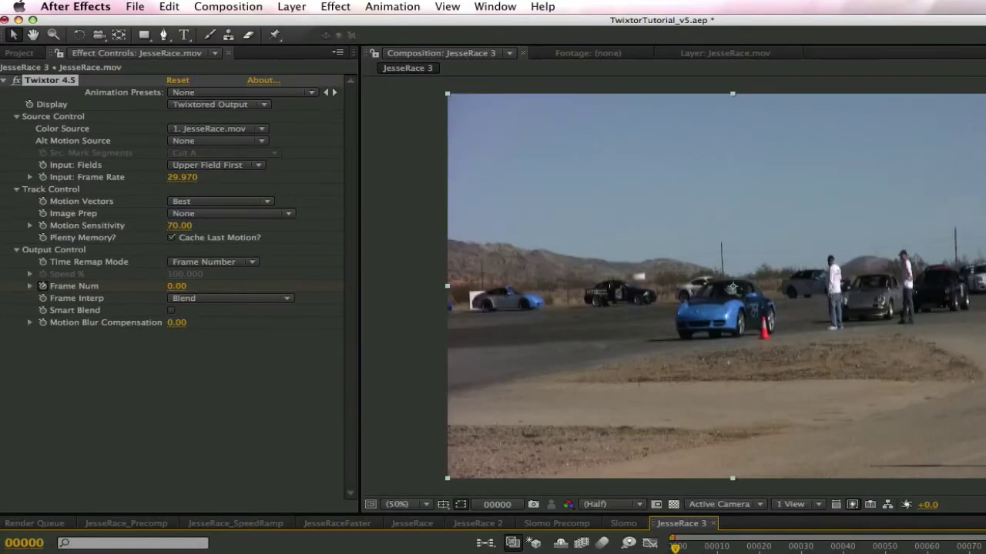
{"action": "key", "text": "space"}
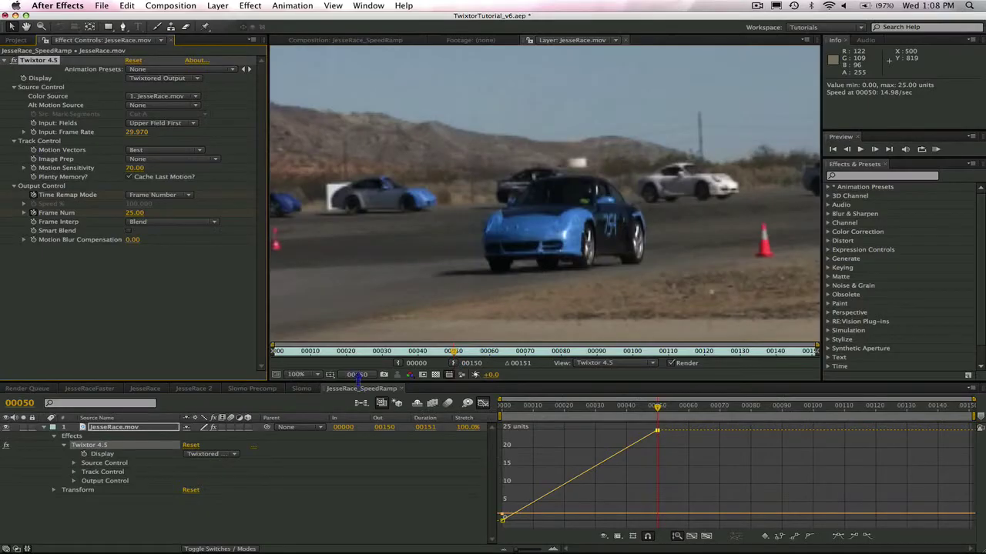
Step: Key Frame Num at 10 on frame 75 so the clip reverses
{"action": "key", "text": "alt+shift+j"}
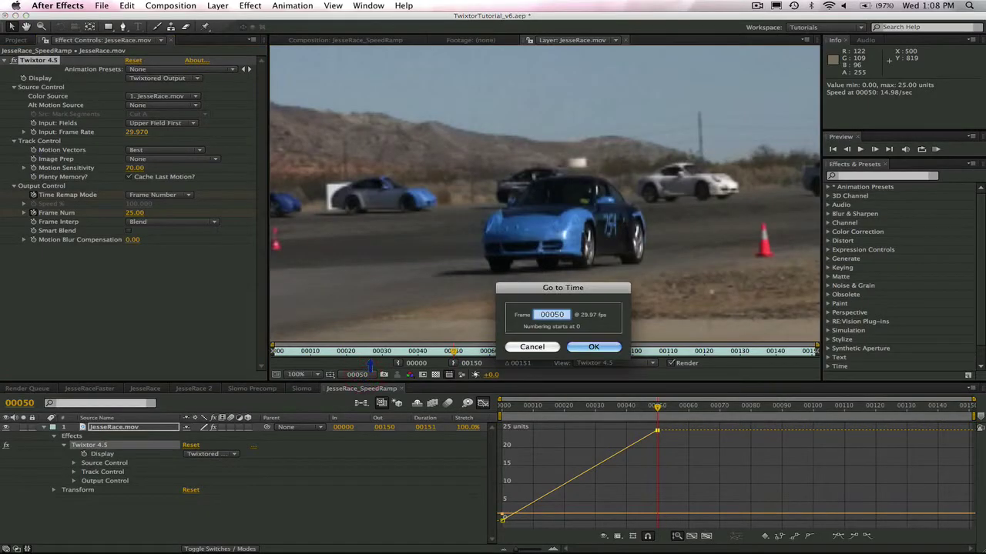
{"action": "type", "text": "75"}
{"action": "key", "text": "Return"}
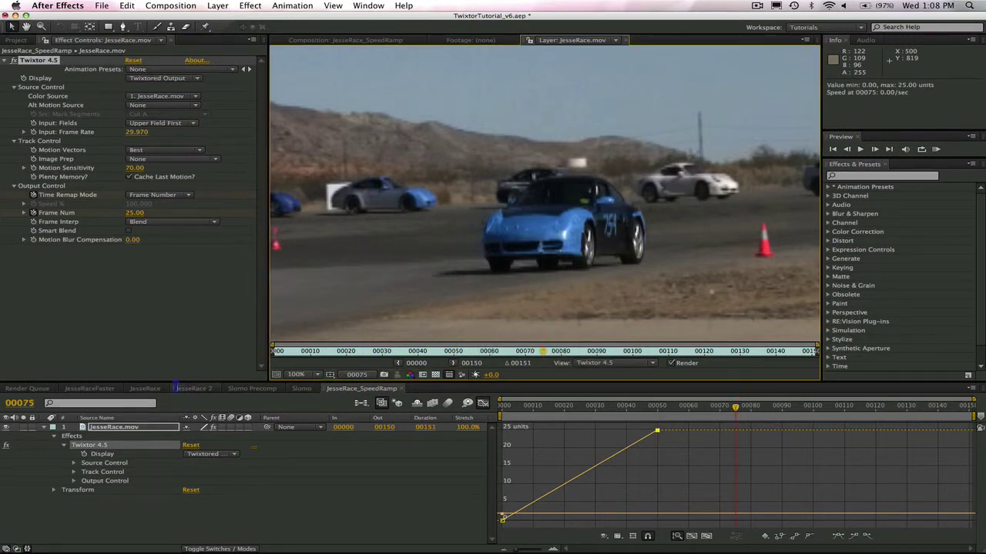
{"action": "left_click", "coordinate": [135, 219]}
{"action": "left_click", "coordinate": [134, 214]}
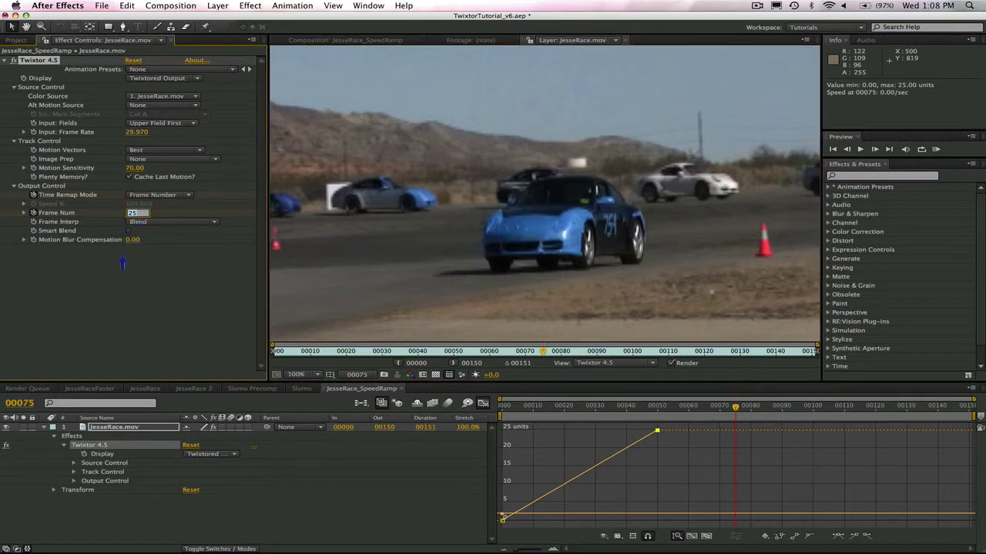
{"action": "type", "text": "10"}
{"action": "key", "text": "Return"}
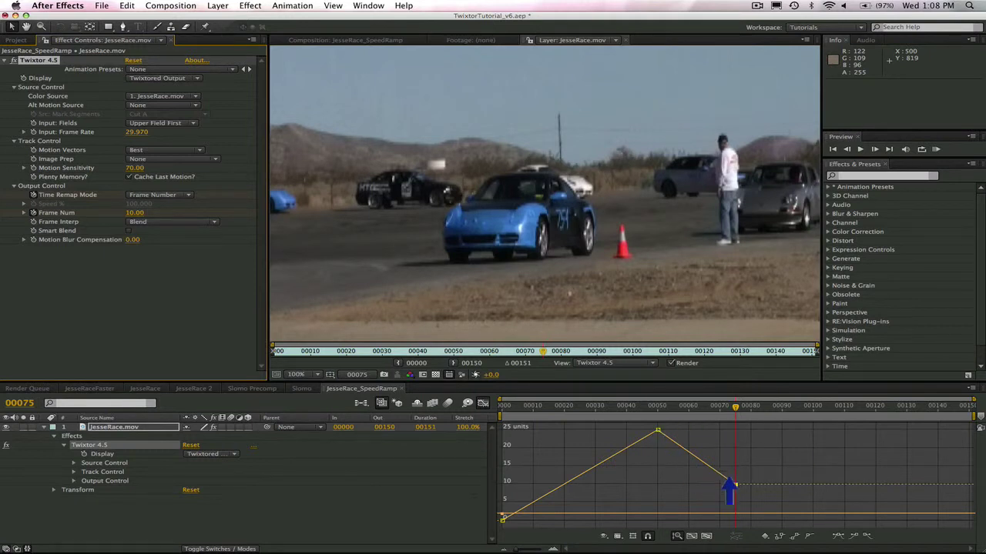
Step: Key Frame Num at 150 on the final frame, 150
{"action": "key", "text": "alt+shift+j"}
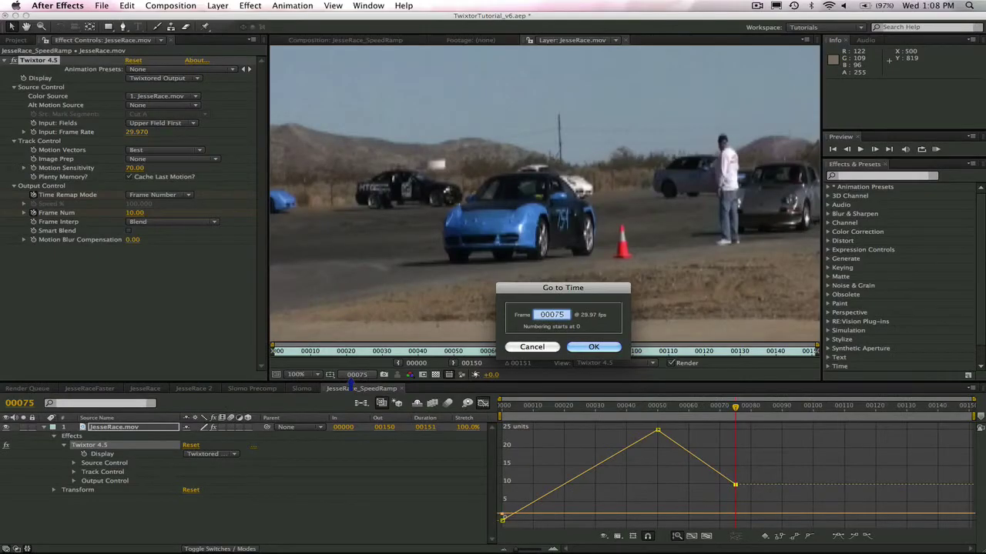
{"action": "type", "text": "150"}
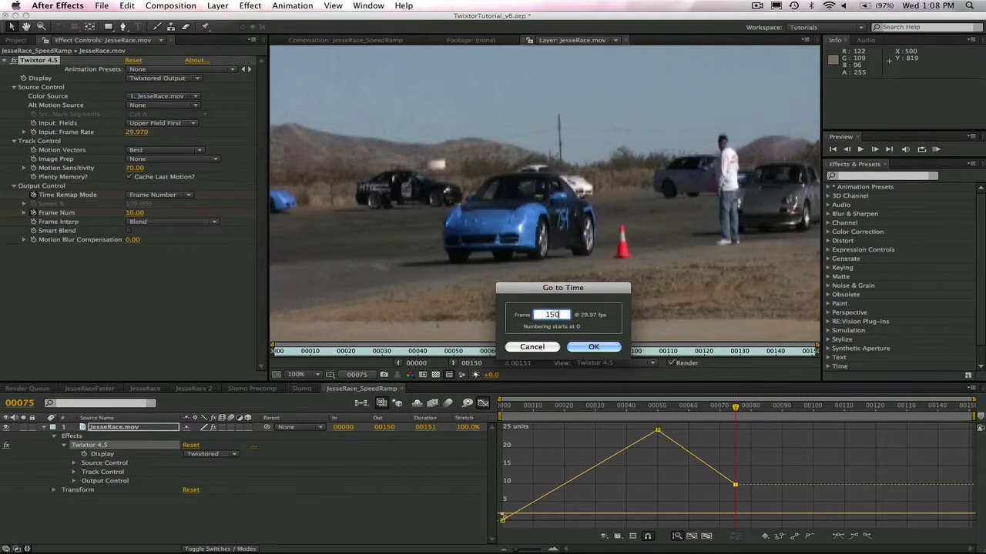
{"action": "key", "text": "Return"}
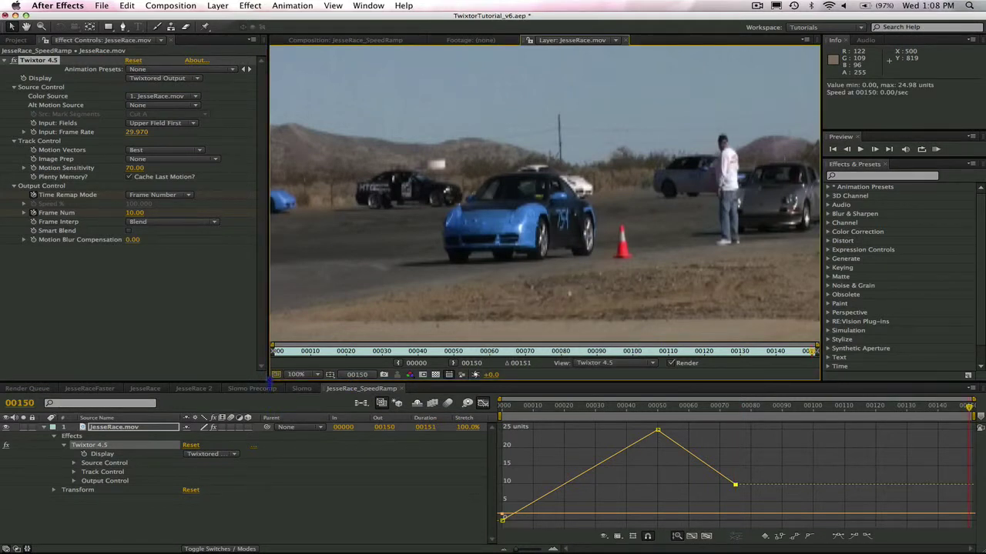
{"action": "left_click", "coordinate": [134, 213]}
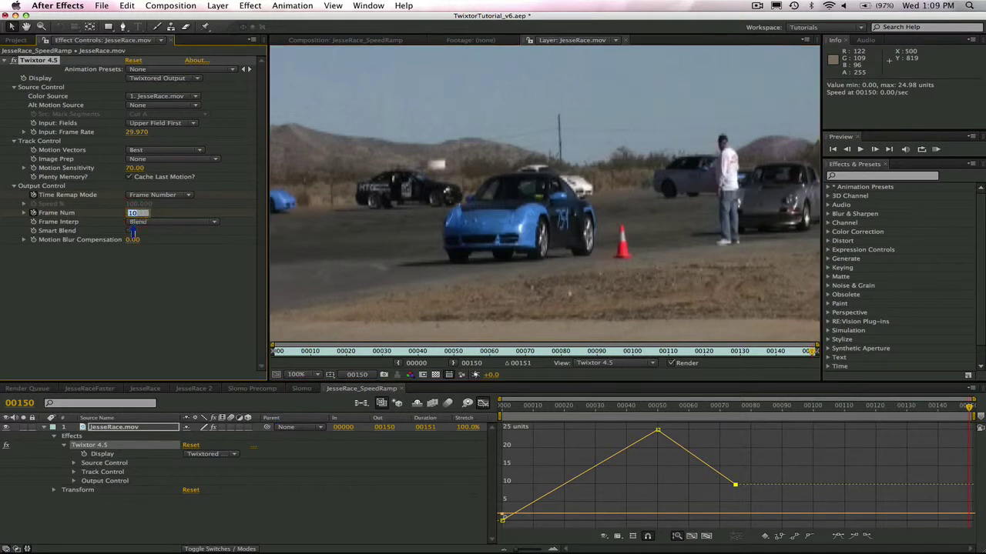
{"action": "type", "text": "150"}
{"action": "key", "text": "Return"}
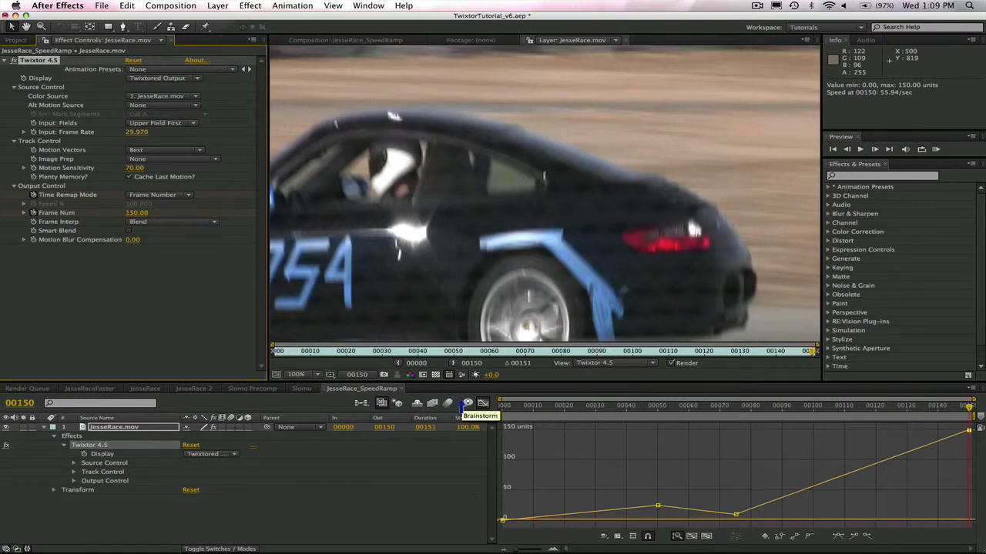
{"action": "left_click", "coordinate": [466, 403]}
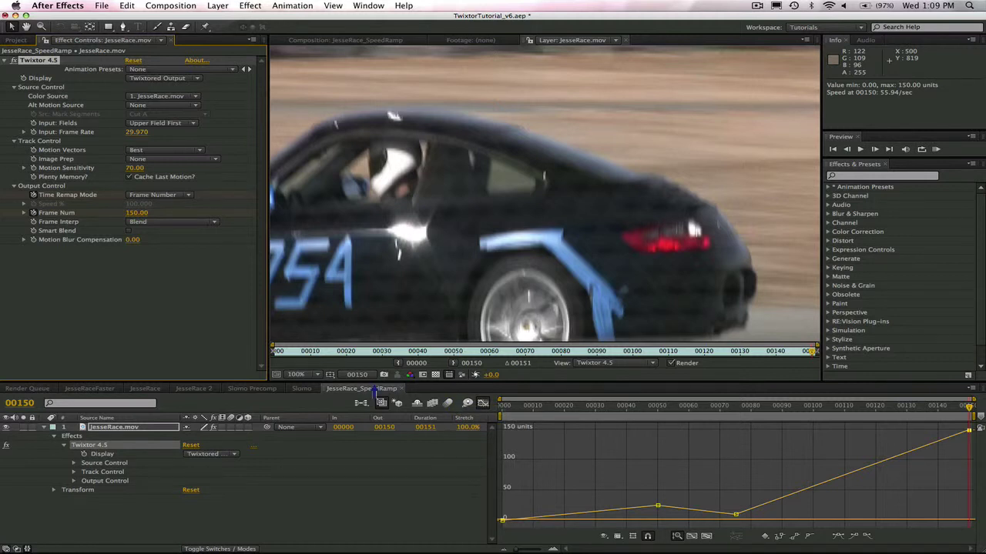
{"action": "key", "text": "space"}
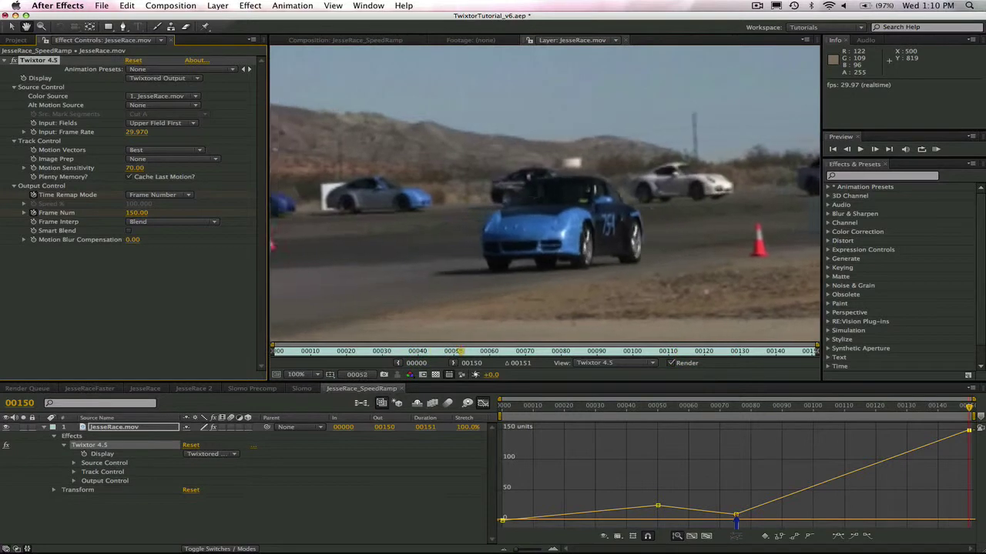
Step: Give the frame-75 Frame Num keyframe Bezier temporal interpolation and drag its handle to smooth the curve
{"action": "left_click", "coordinate": [736, 516]}
{"action": "left_click", "coordinate": [736, 516]}
{"action": "right_click", "coordinate": [736, 515]}
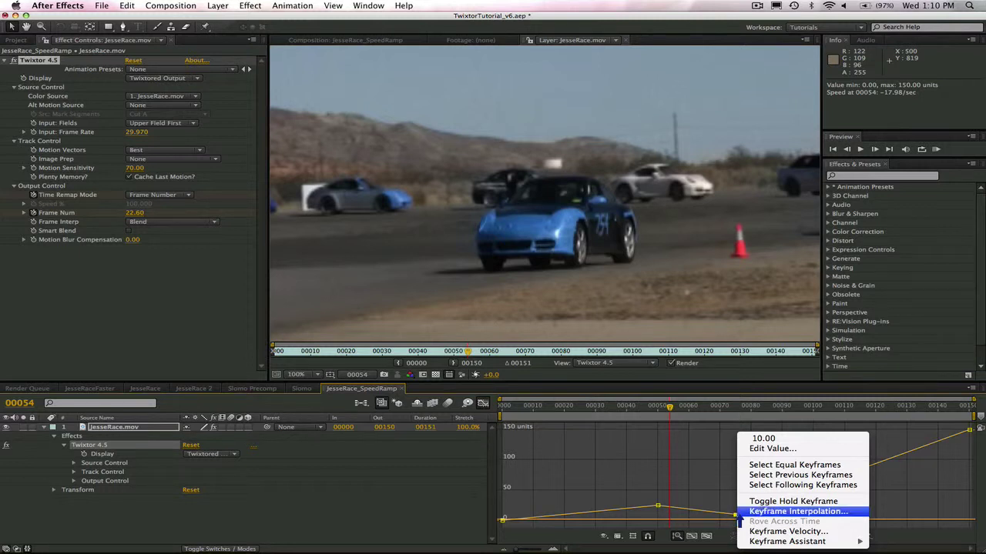
{"action": "left_click", "coordinate": [740, 512]}
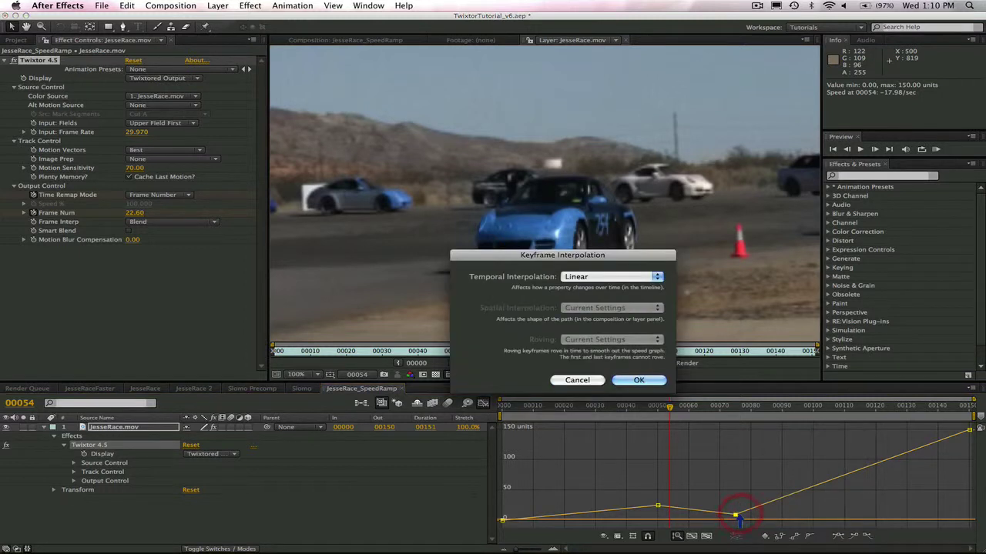
{"action": "left_click", "coordinate": [606, 279]}
{"action": "left_click", "coordinate": [603, 287]}
{"action": "left_click", "coordinate": [645, 380]}
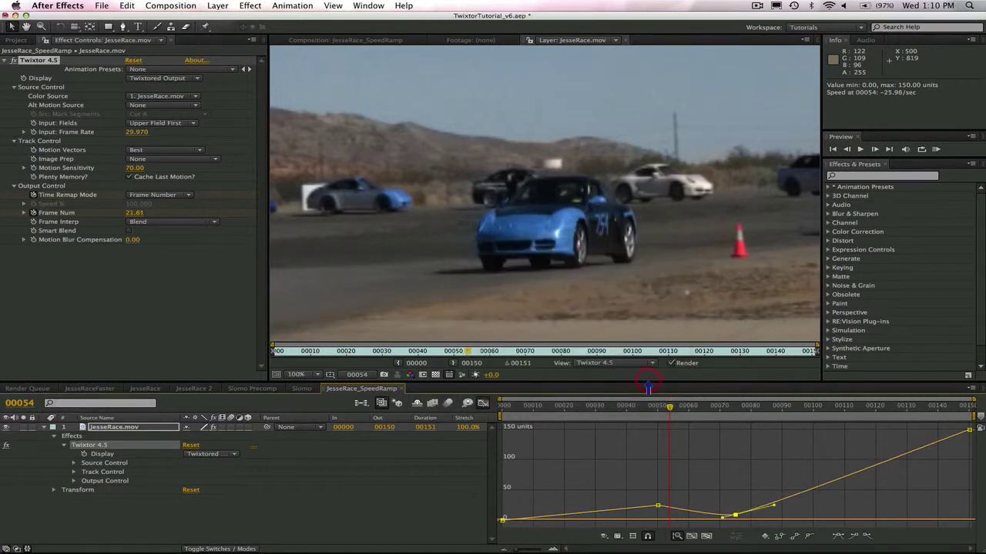
{"action": "mouse_move", "coordinate": [776, 539]}
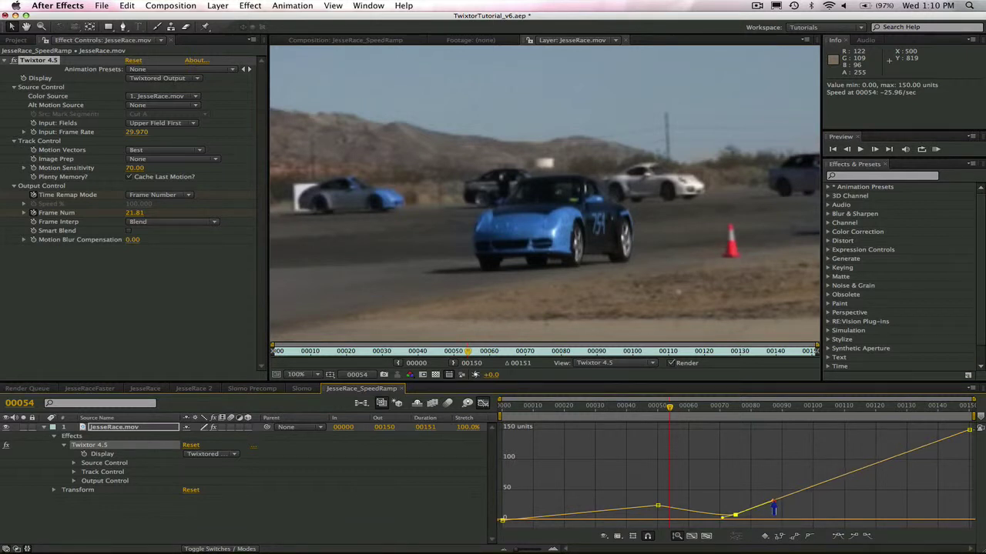
{"action": "left_click_drag", "start_coordinate": [774, 507], "coordinate": [723, 525]}
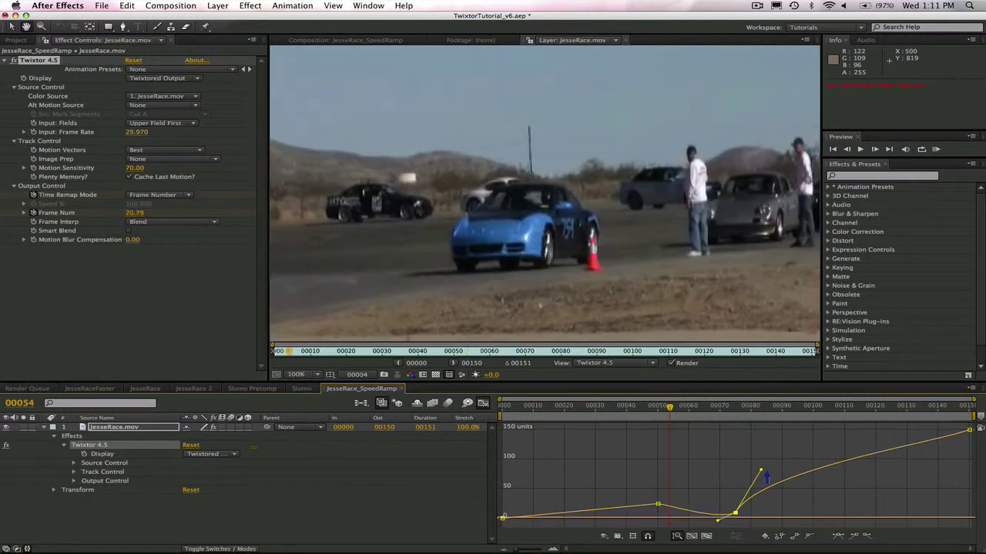